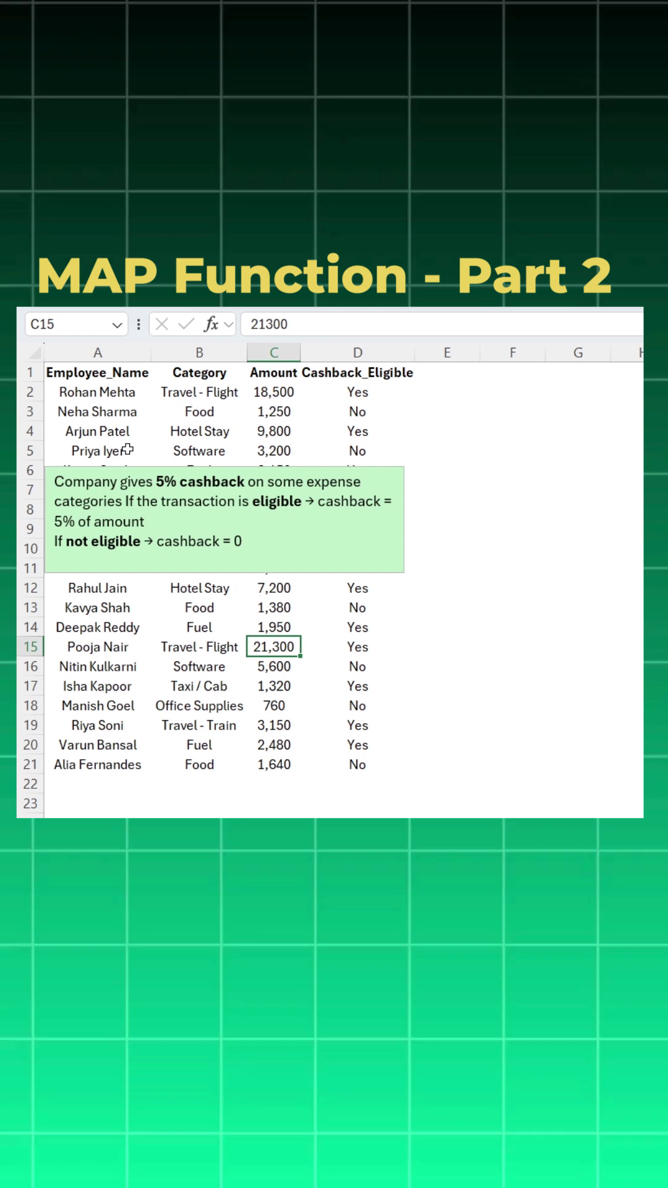
- Review the expense data: sample rows, Travel - Flight in row 15, eligibility flags and amounts
{"action": "mouse_move", "coordinate": [98, 412]}
{"action": "left_mouse_down"}
{"action": "mouse_move", "coordinate": [298, 496]}
{"action": "mouse_move", "coordinate": [298, 705]}
{"action": "left_mouse_up"}
{"action": "left_click", "coordinate": [199, 647]}
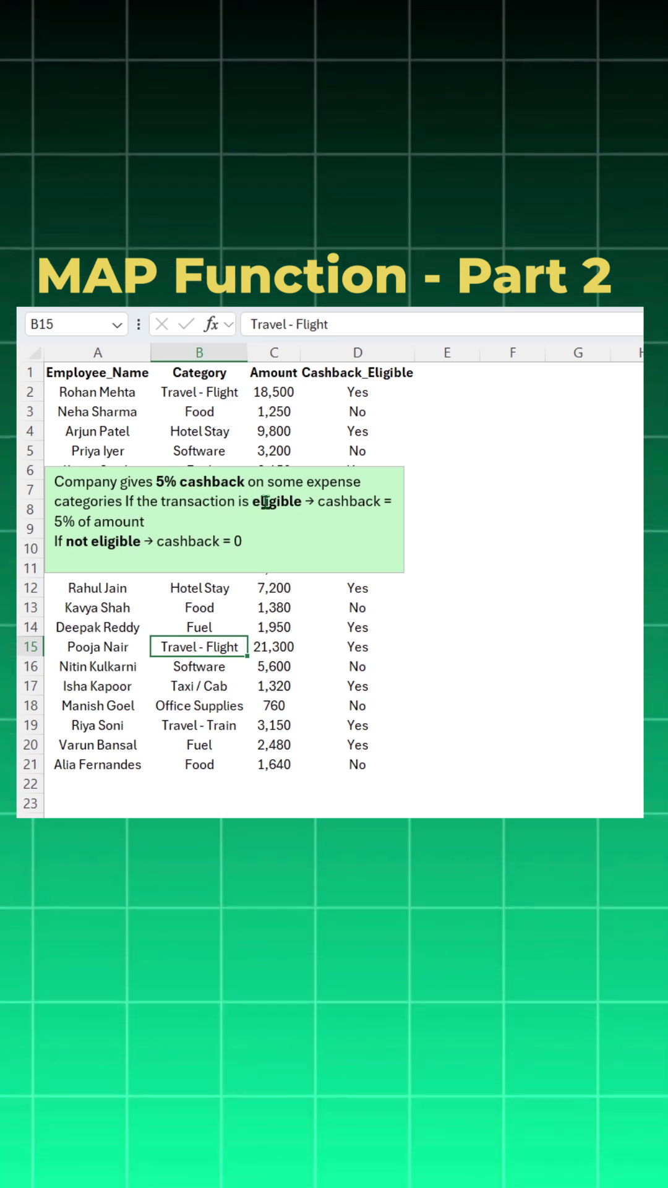
{"action": "left_click_drag", "start_coordinate": [357, 392], "coordinate": [355, 757]}
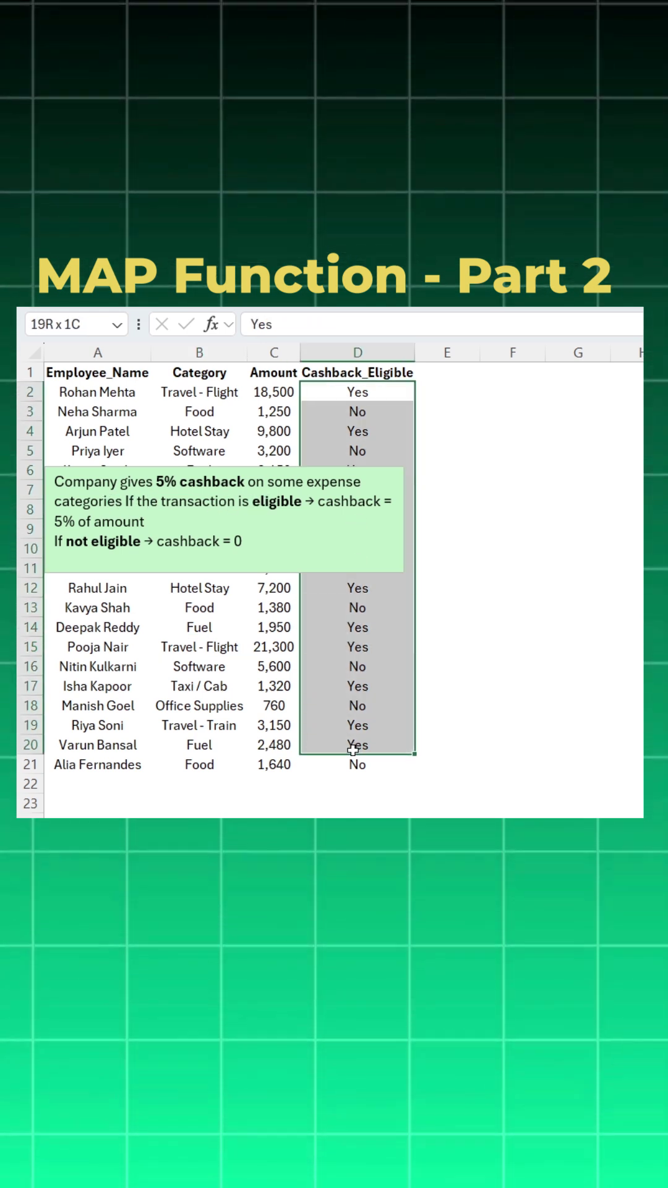
{"action": "left_click_drag", "start_coordinate": [273, 391], "coordinate": [275, 706]}
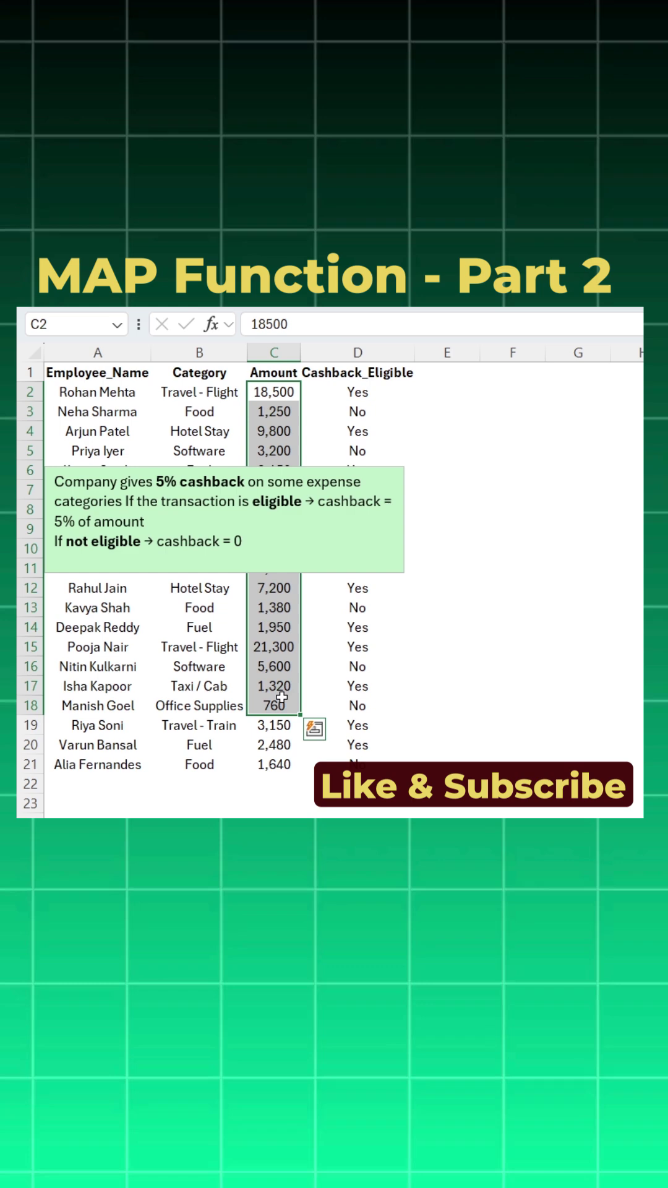
- Start a MAP formula in E2 over amounts C2:C21 and eligibility flags D2:D21
{"action": "left_click", "coordinate": [434, 393]}
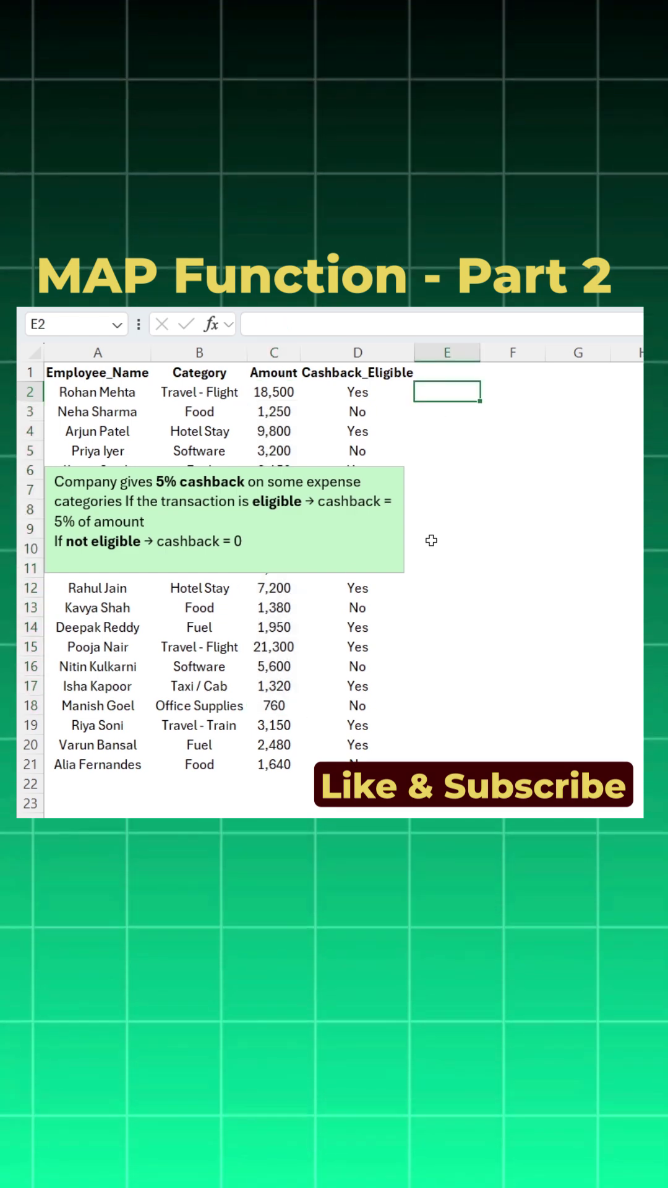
{"action": "type", "text": "=map"}
{"action": "key", "text": "Tab"}
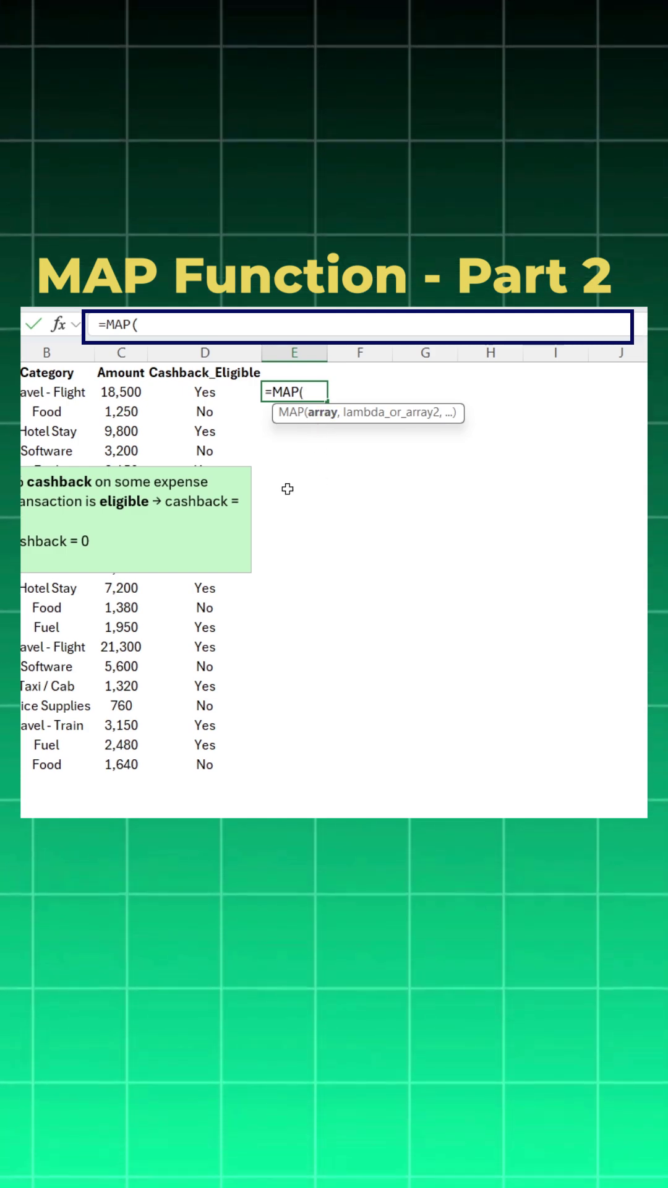
{"action": "left_click_drag", "start_coordinate": [140, 392], "coordinate": [141, 766]}
{"action": "type", "text": ","}
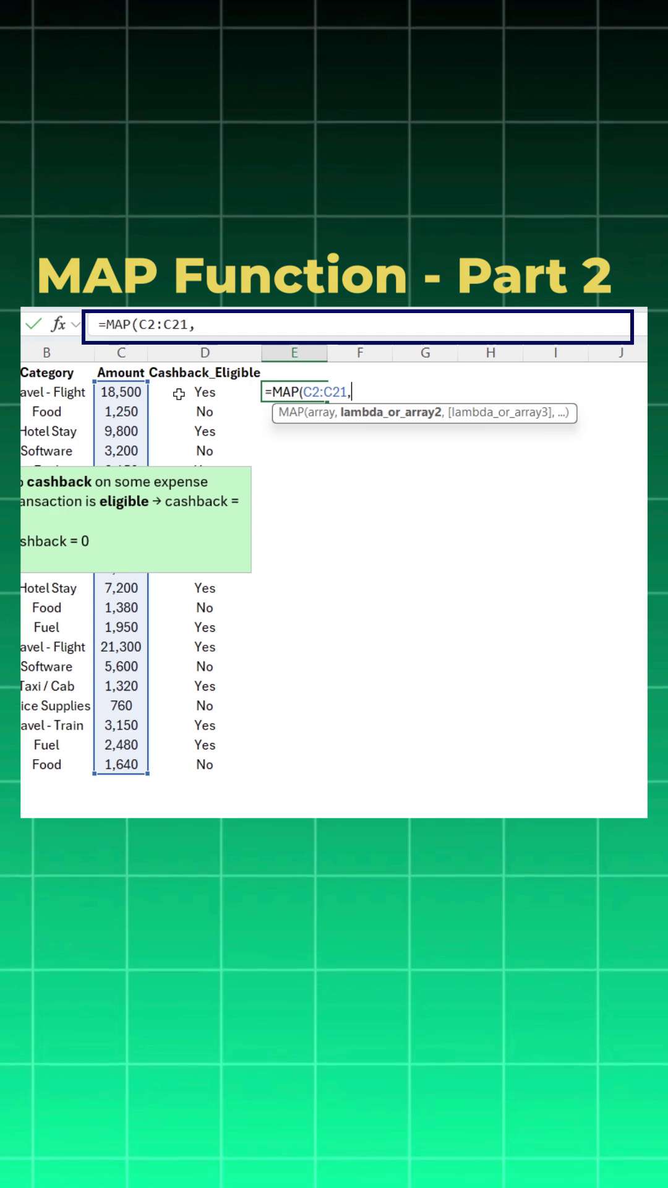
{"action": "left_click_drag", "start_coordinate": [172, 391], "coordinate": [177, 764]}
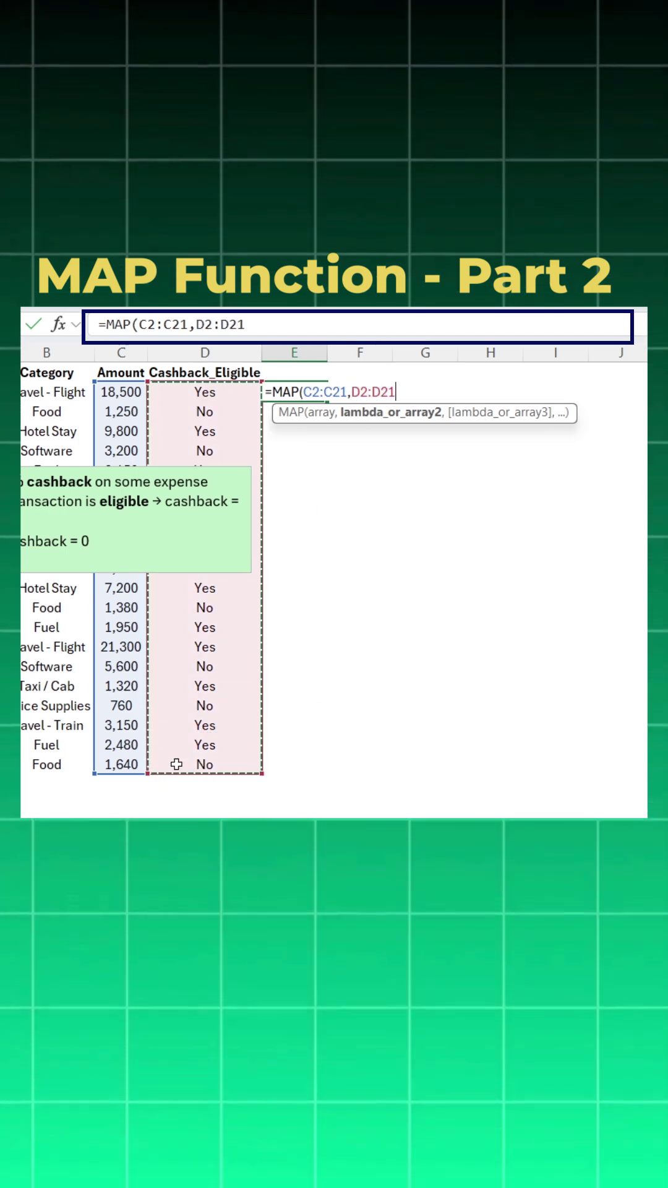
{"action": "type", "text": ","}
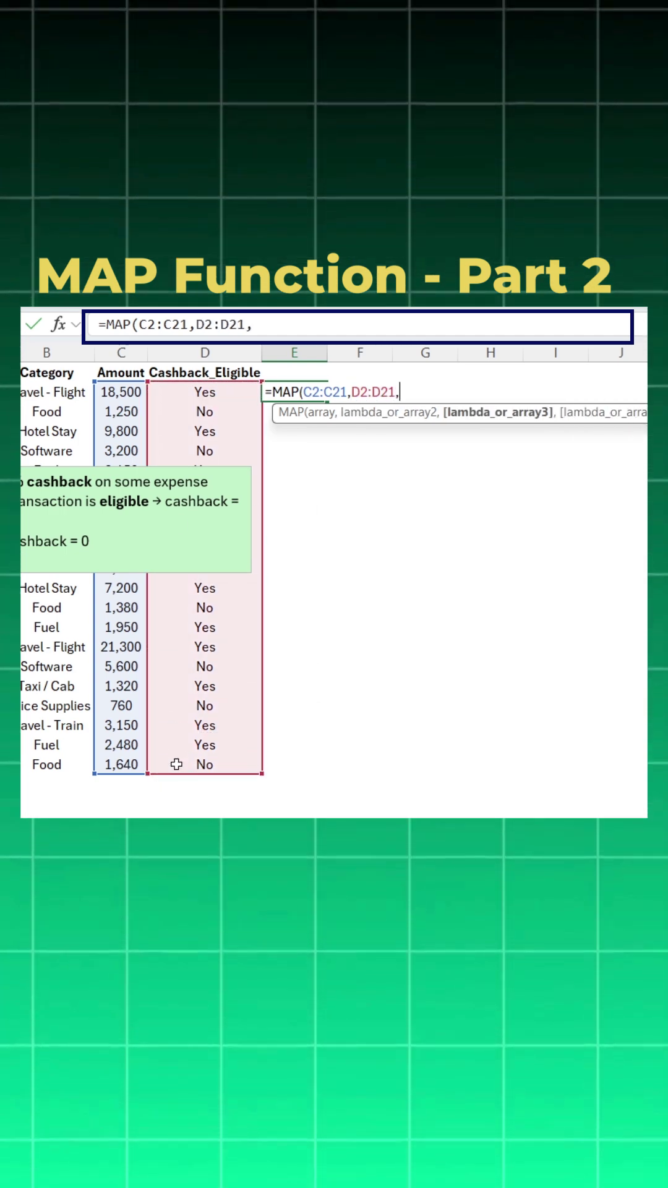
{"action": "type", "text": "lamb"}
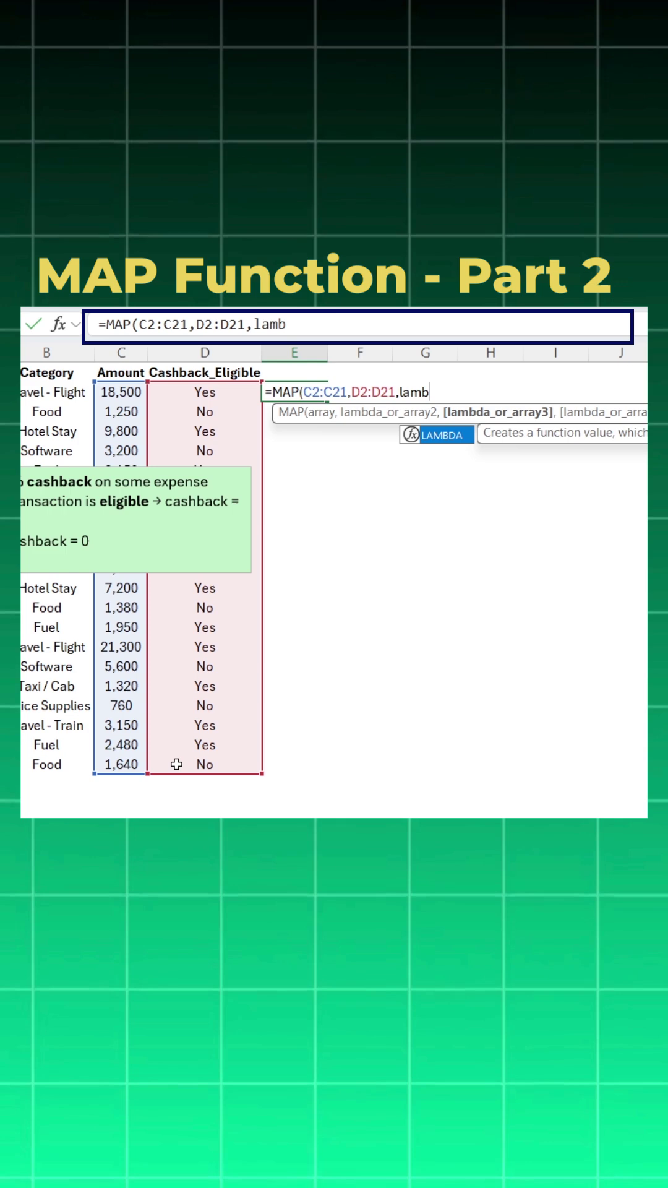
- Add a LAMBDA with parameters amt and ce to the MAP formula, opening an IF
{"action": "key", "text": "Tab"}
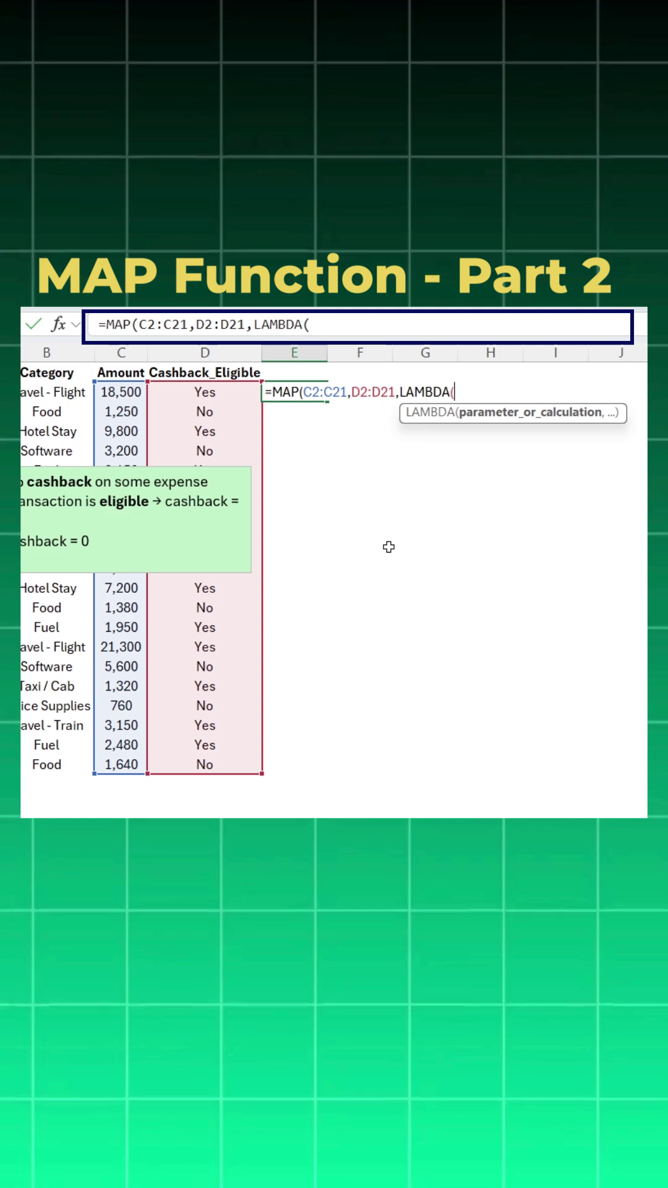
{"action": "type", "text": "amt,"}
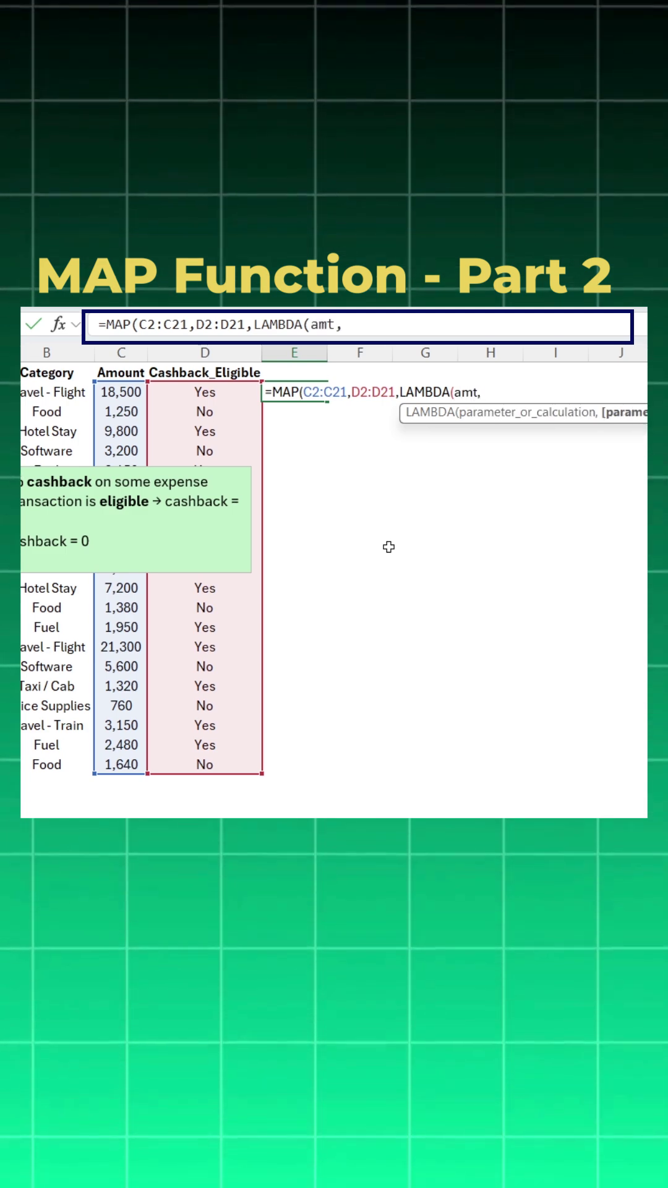
{"action": "type", "text": "c"}
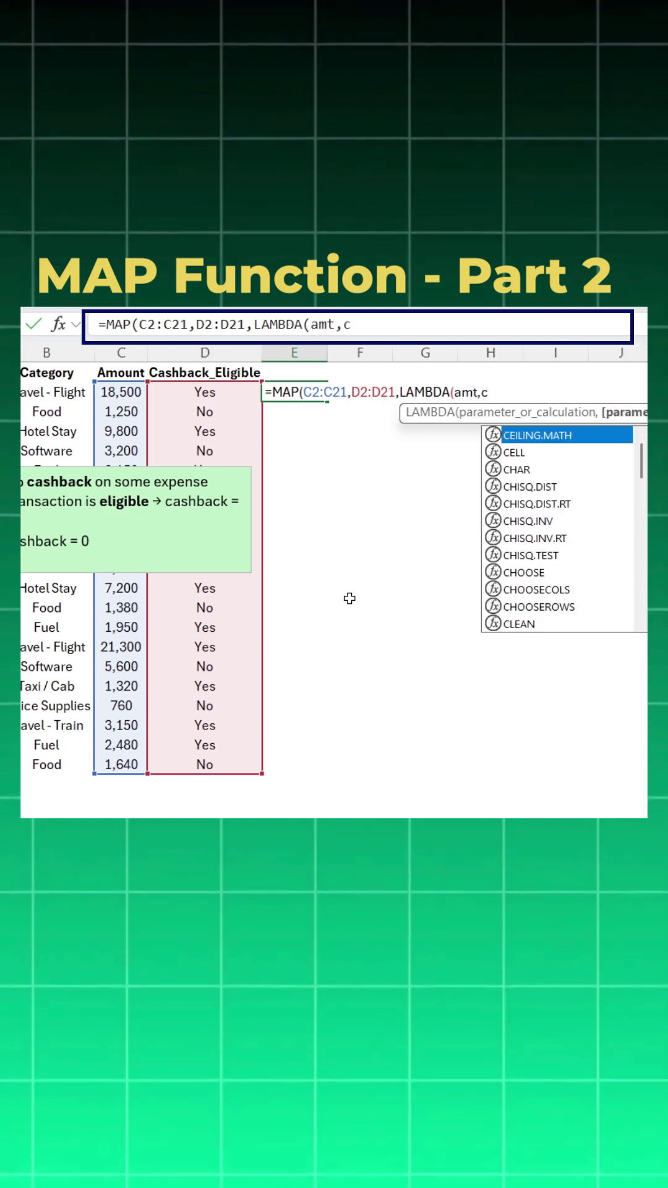
{"action": "type", "text": "e"}
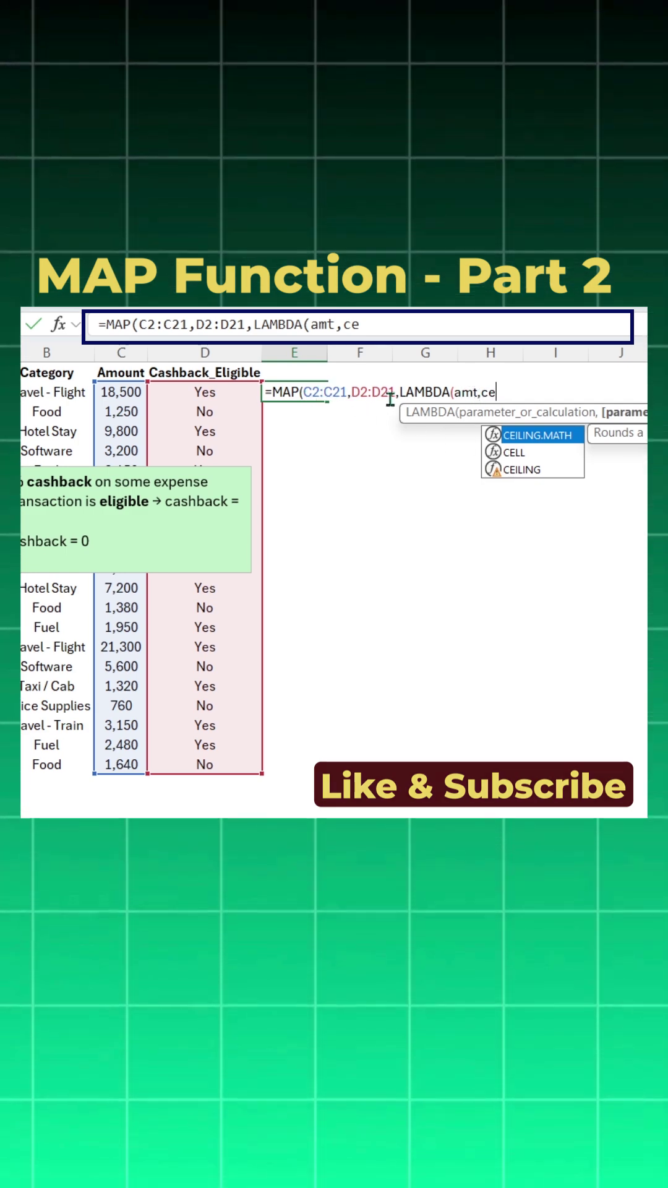
{"action": "type", "text": ","}
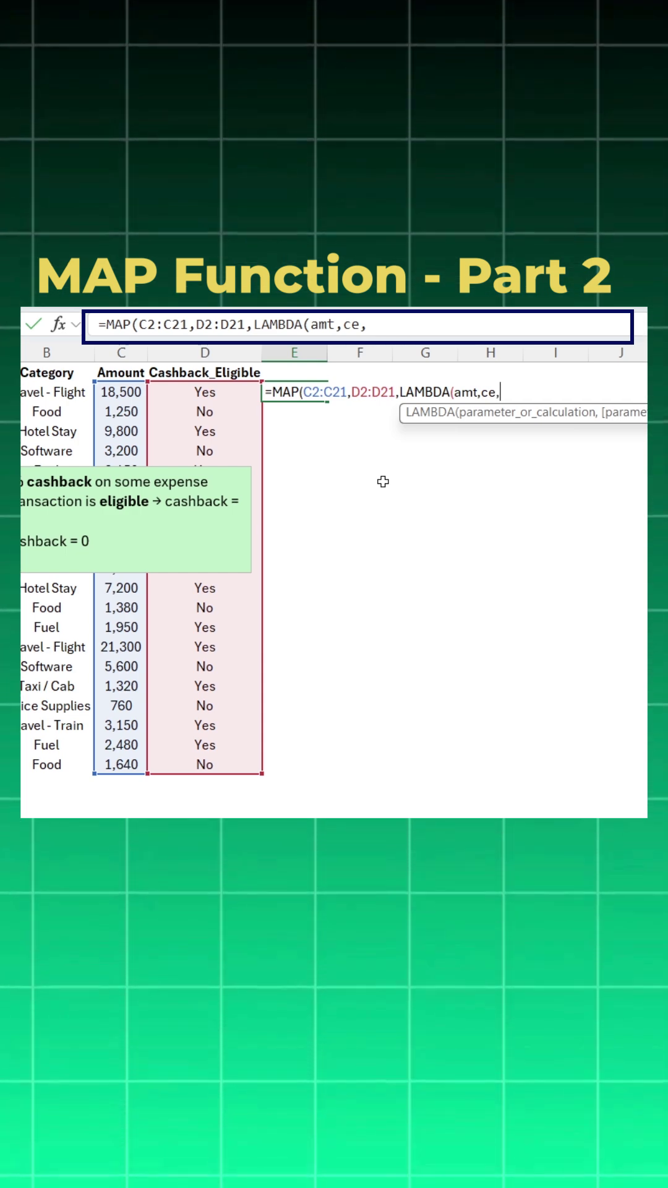
{"action": "type", "text": "if"}
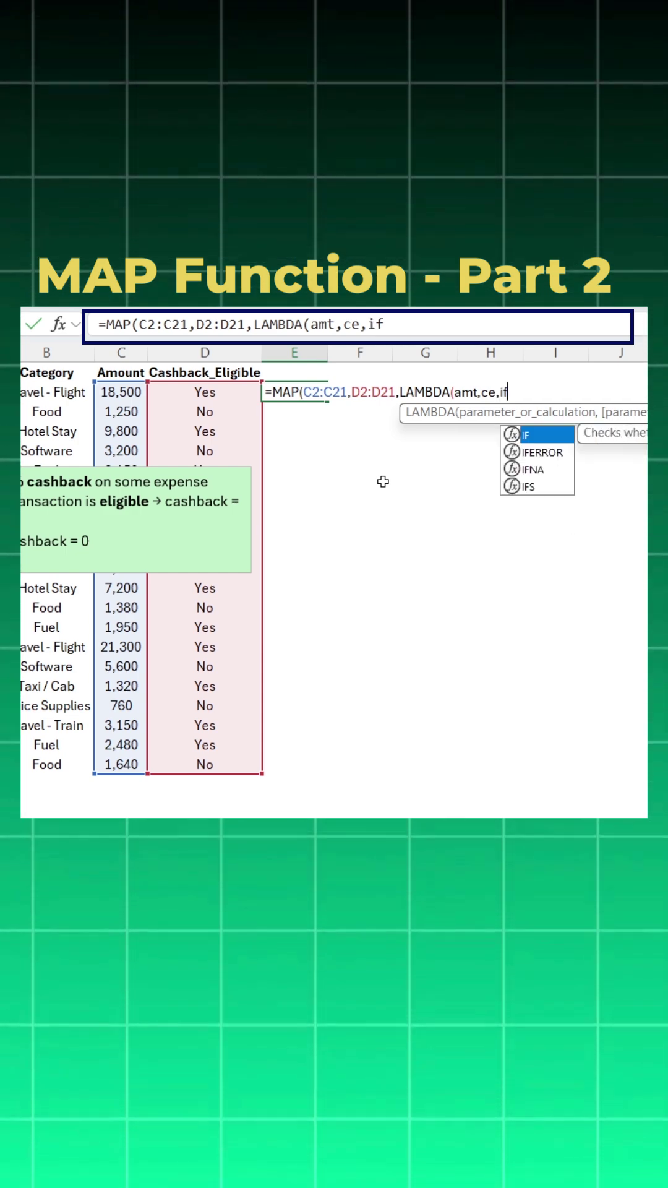
- Complete the IF as ce="Yes" returning amt*0.05, else 0, and spill the results
{"action": "key", "text": "Tab"}
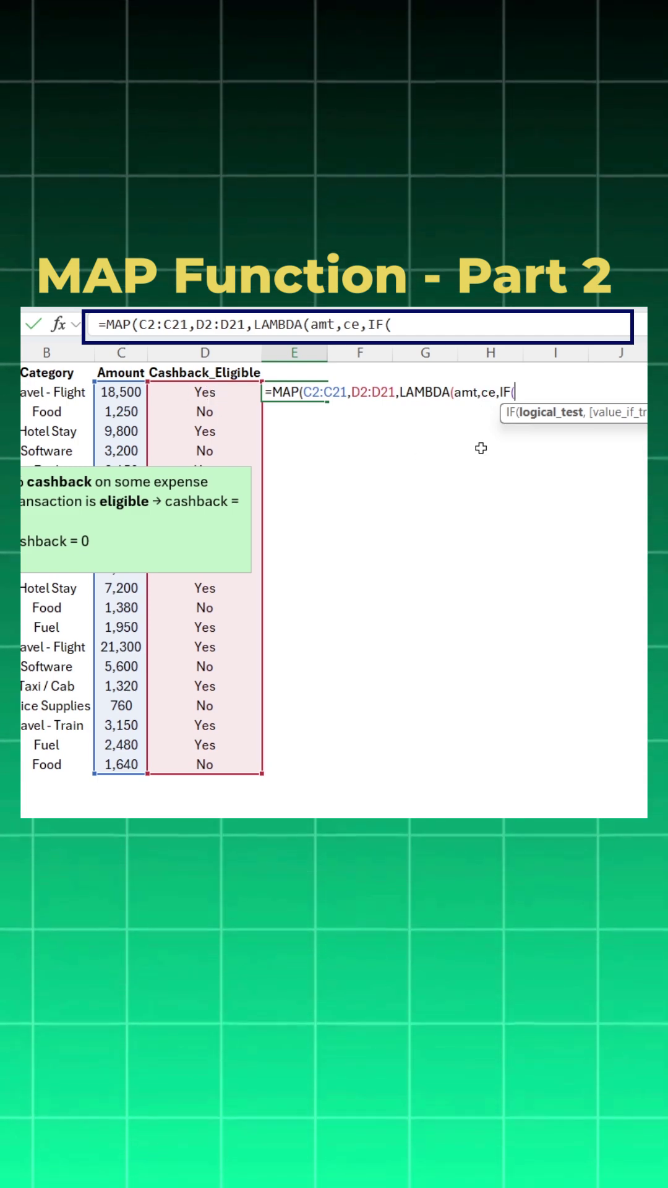
{"action": "type", "text": "ce=\""}
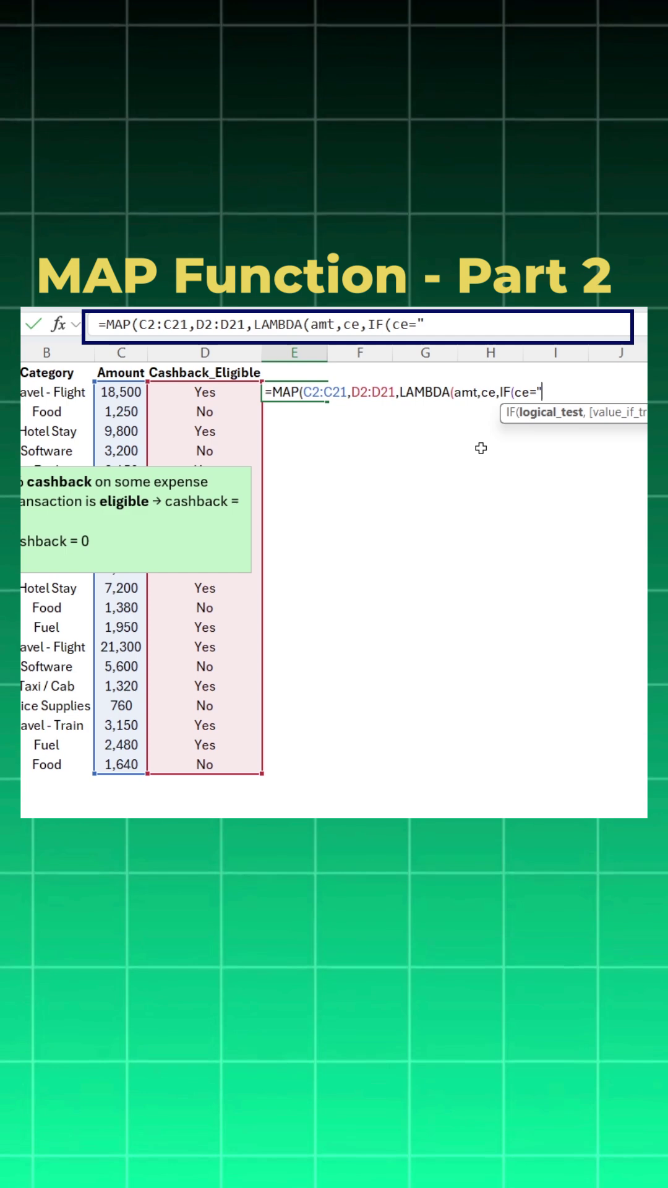
{"action": "type", "text": "Yes\""}
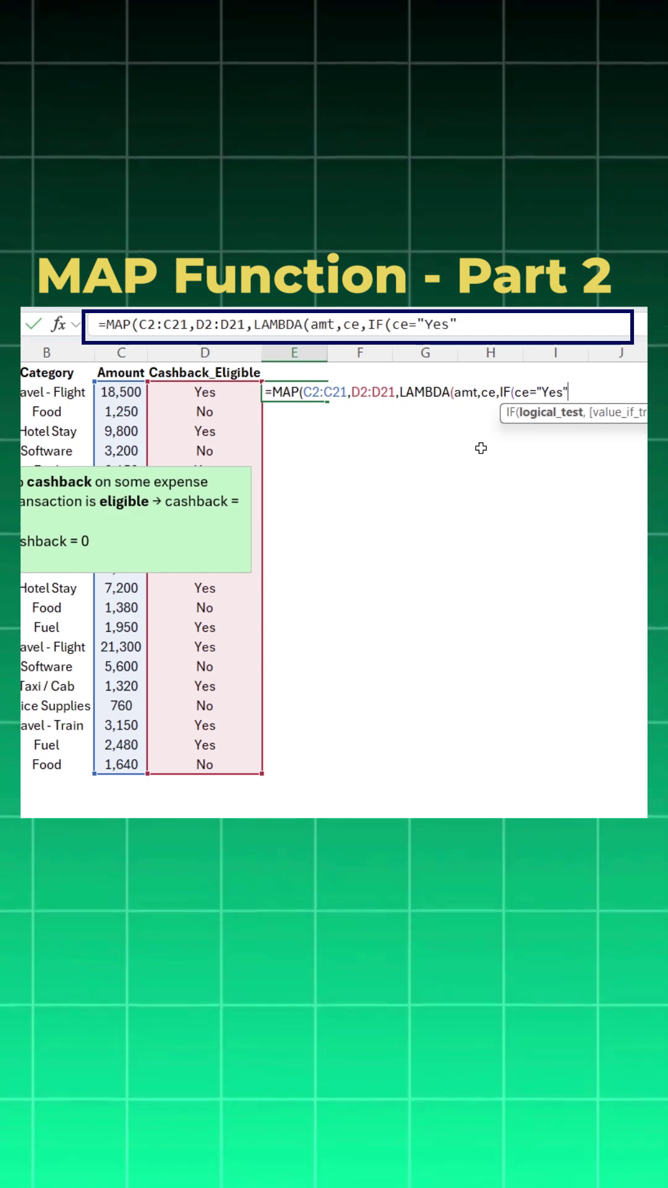
{"action": "type", "text": ","}
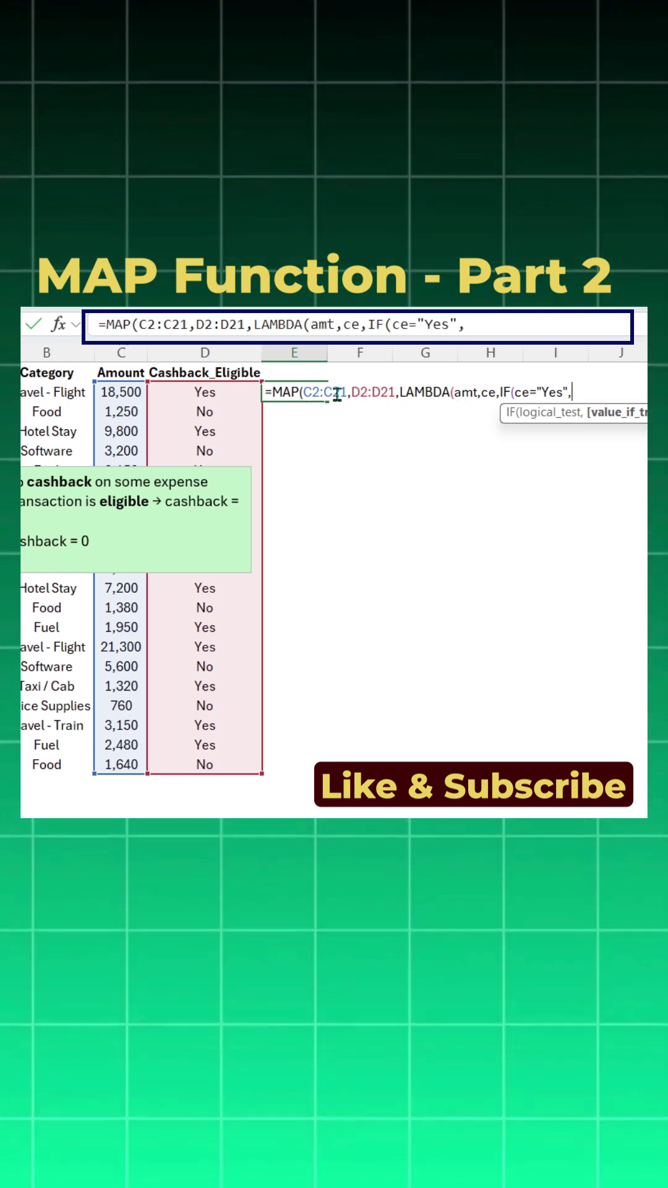
{"action": "type", "text": "amt"}
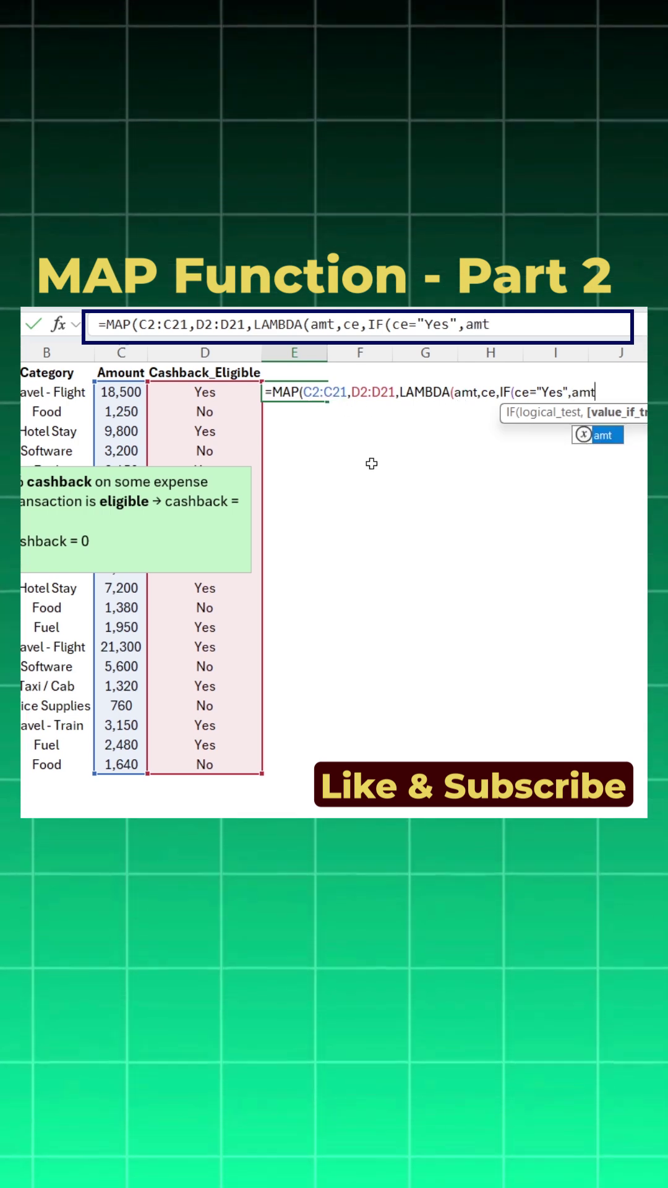
{"action": "type", "text": "*"}
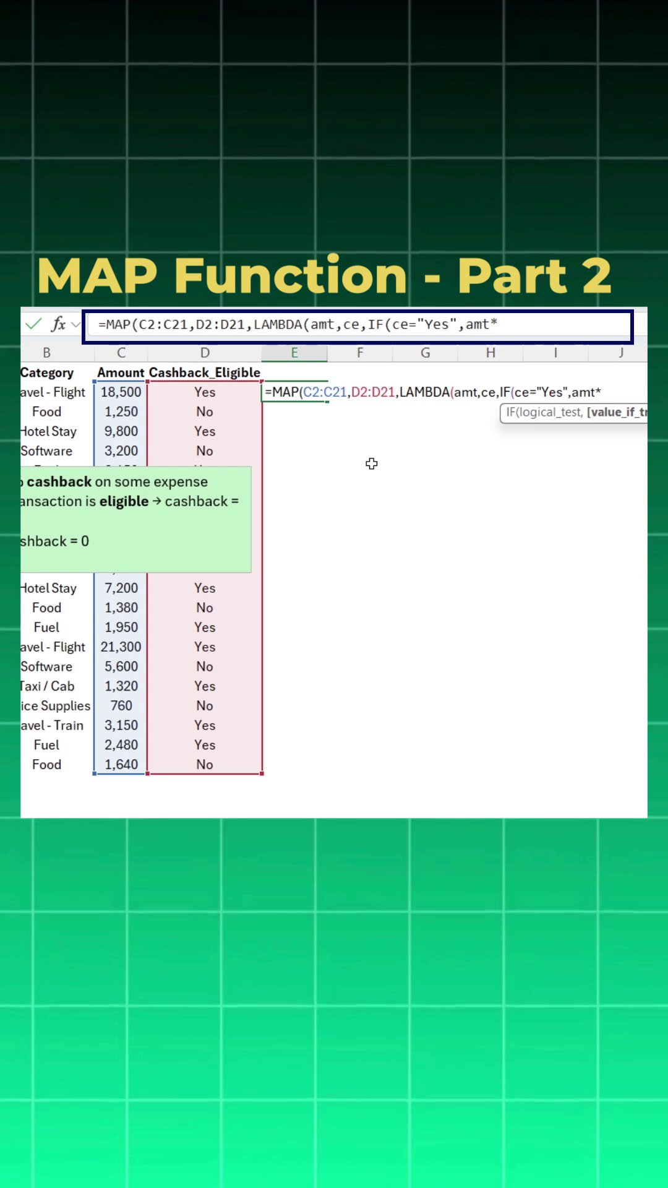
{"action": "type", "text": "0.0"}
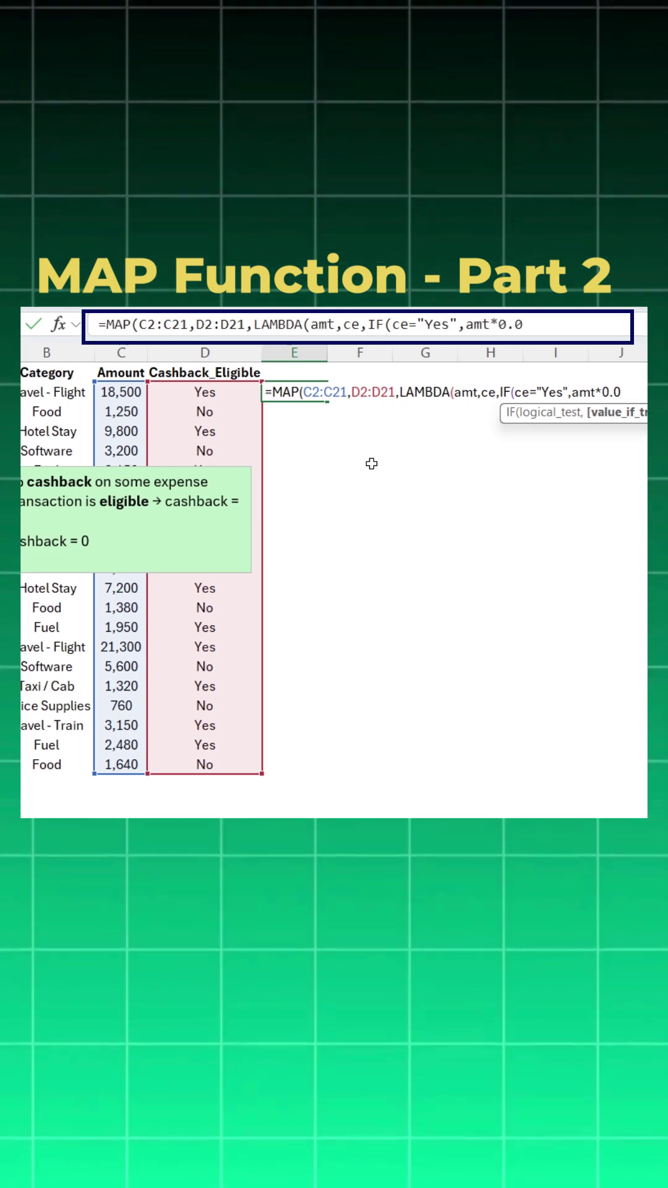
{"action": "type", "text": "5,"}
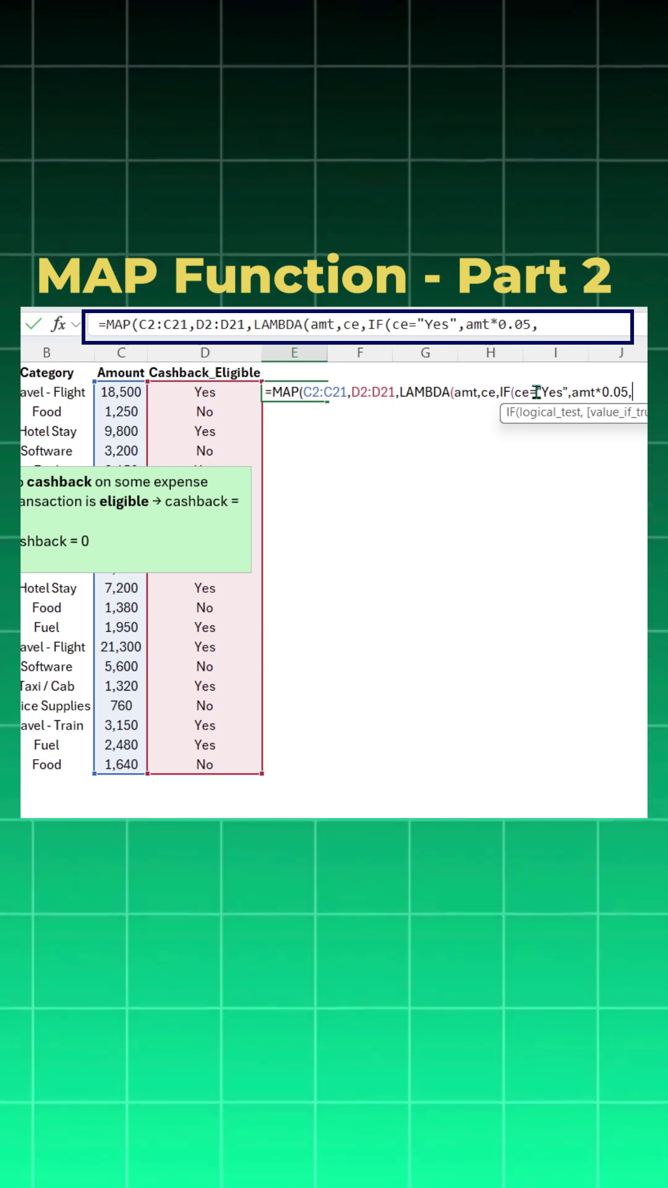
{"action": "type", "text": "0"}
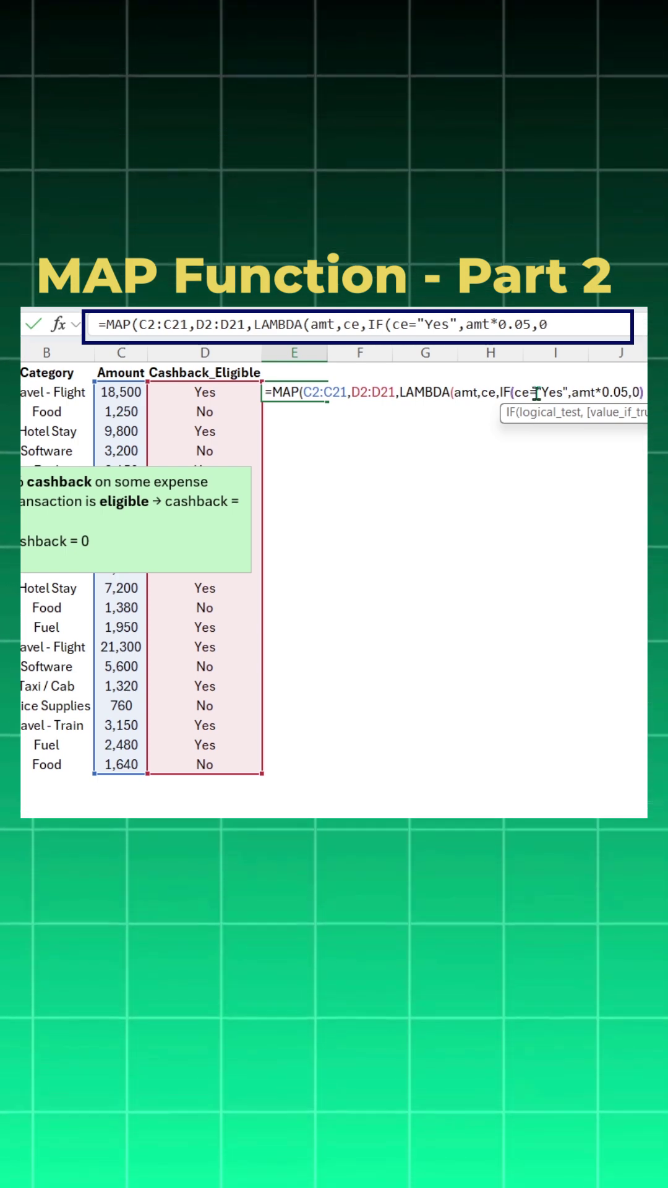
{"action": "type", "text": "))"}
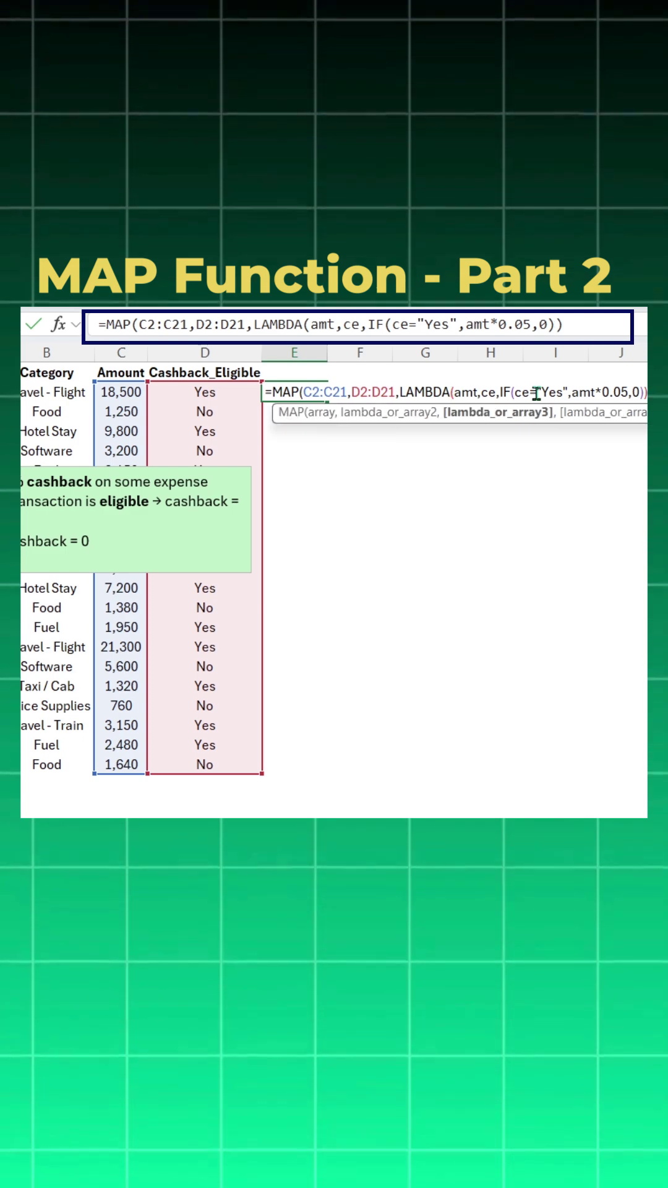
{"action": "key", "text": "Return"}
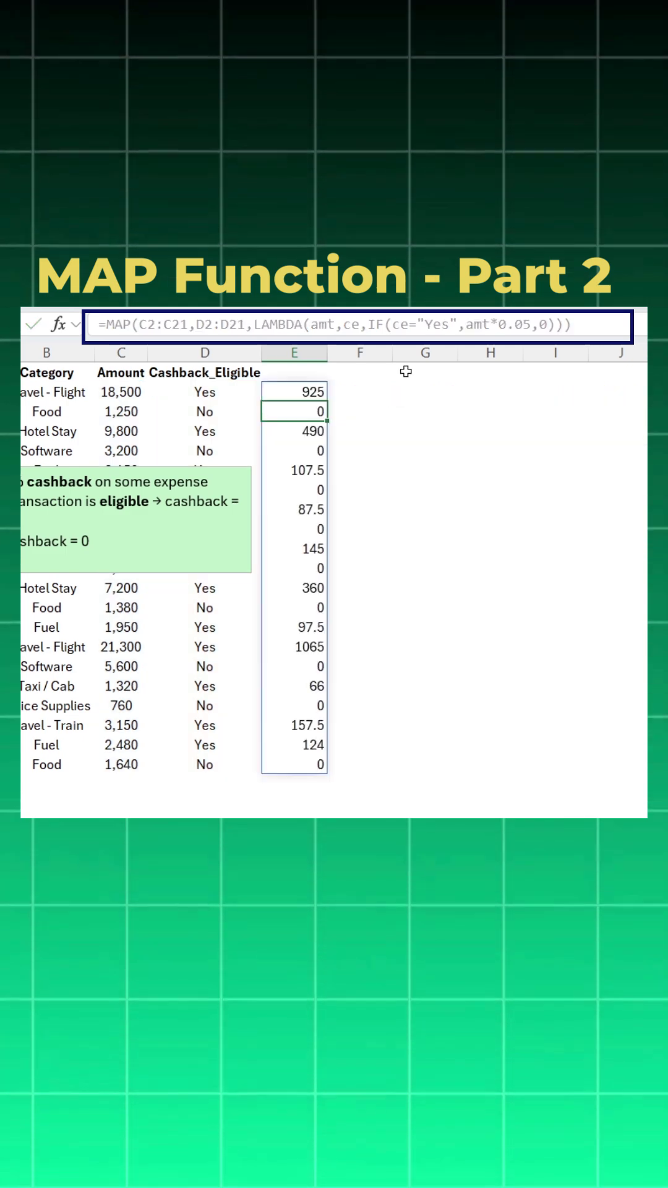